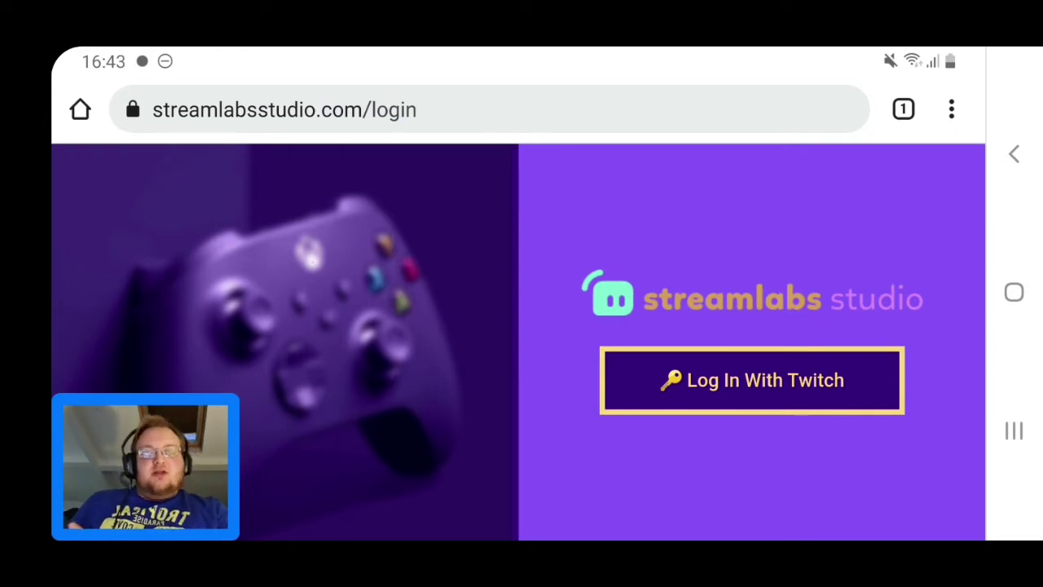
Step: Log in with Twitch and open the existing project's Scene 1 editor at 720p 30FPS
{"action": "left_click", "coordinate": [800, 383]}
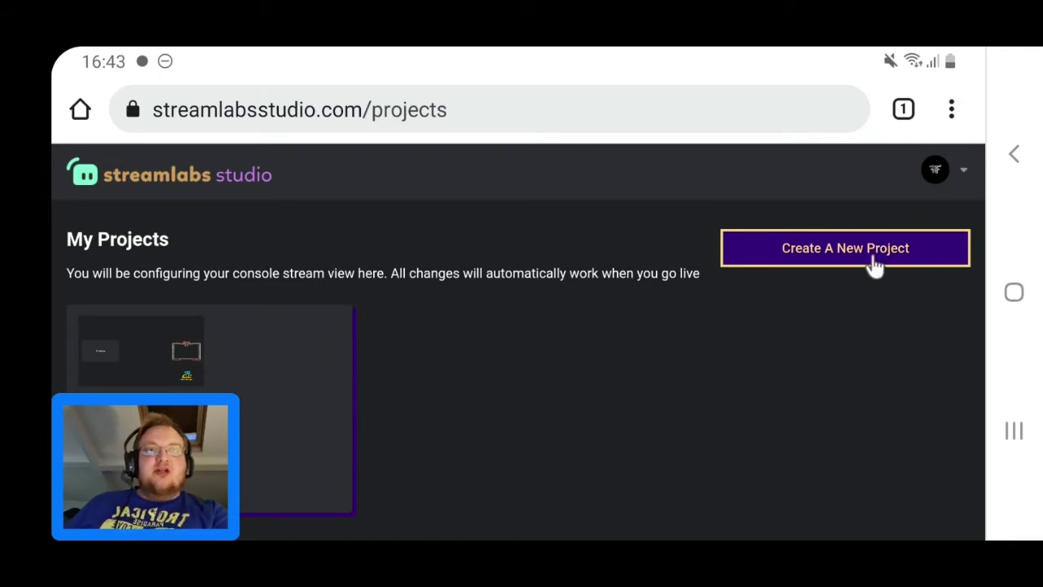
{"action": "left_click", "coordinate": [315, 356]}
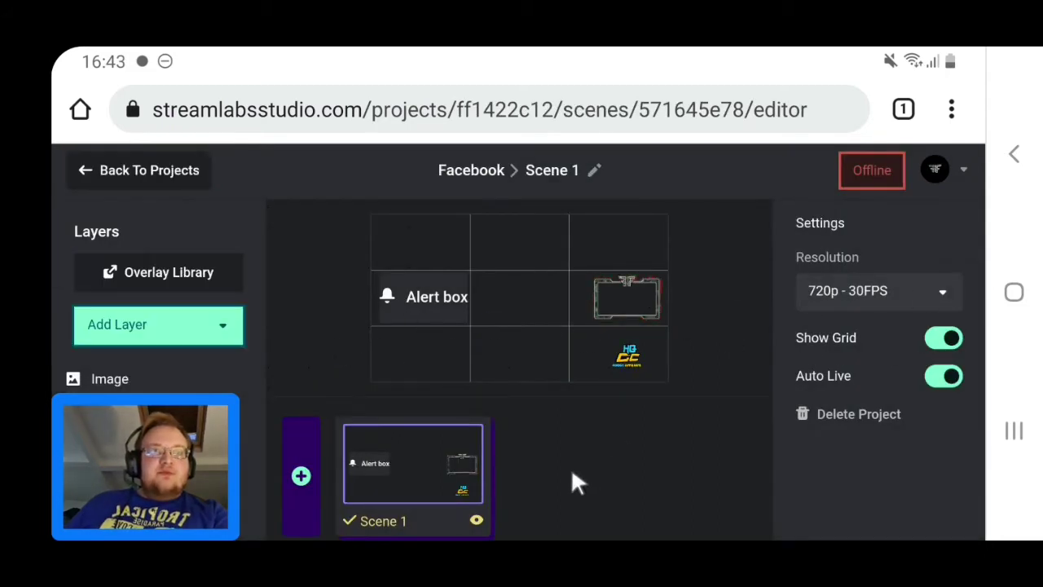
{"action": "scroll", "coordinate": [570, 477], "scroll_direction": "down", "scroll_amount": 2}
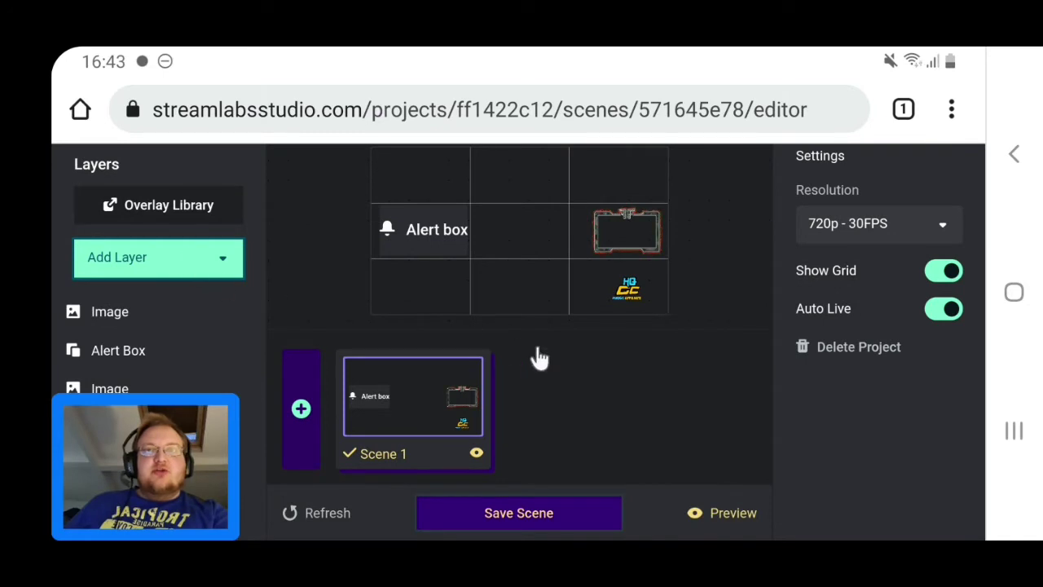
{"action": "scroll", "coordinate": [574, 366], "scroll_direction": "up", "scroll_amount": 2}
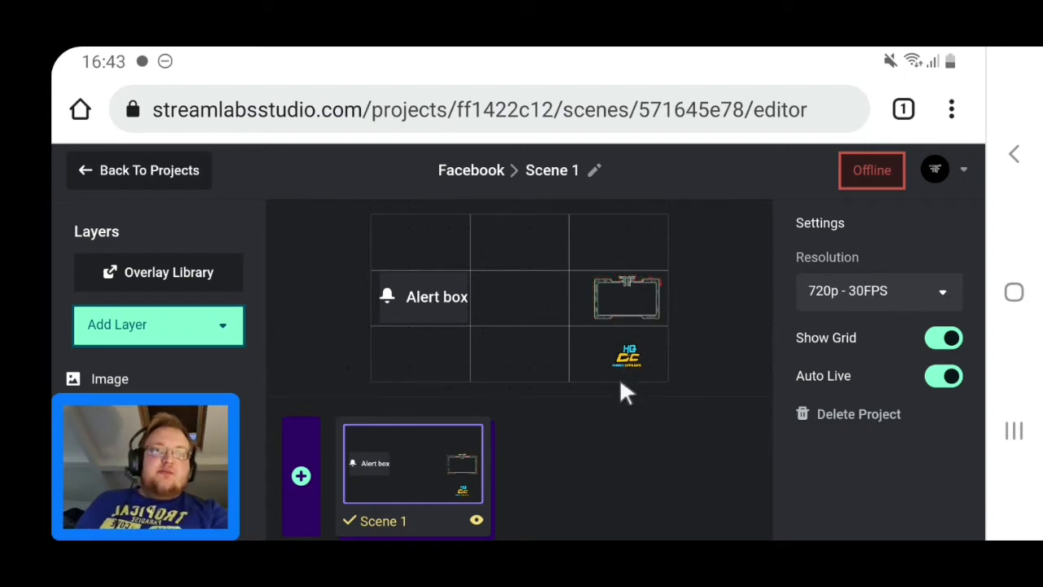
{"action": "scroll", "coordinate": [489, 423], "scroll_direction": "down", "scroll_amount": 2}
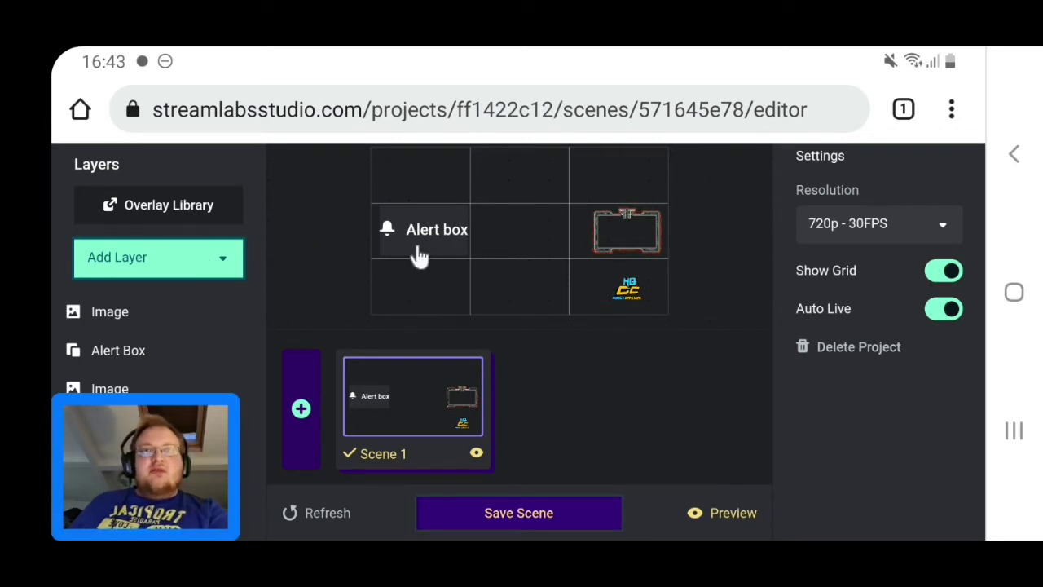
{"action": "scroll", "coordinate": [419, 254], "scroll_direction": "up", "scroll_amount": 2}
{"action": "scroll", "coordinate": [418, 252], "scroll_direction": "down", "scroll_amount": 2}
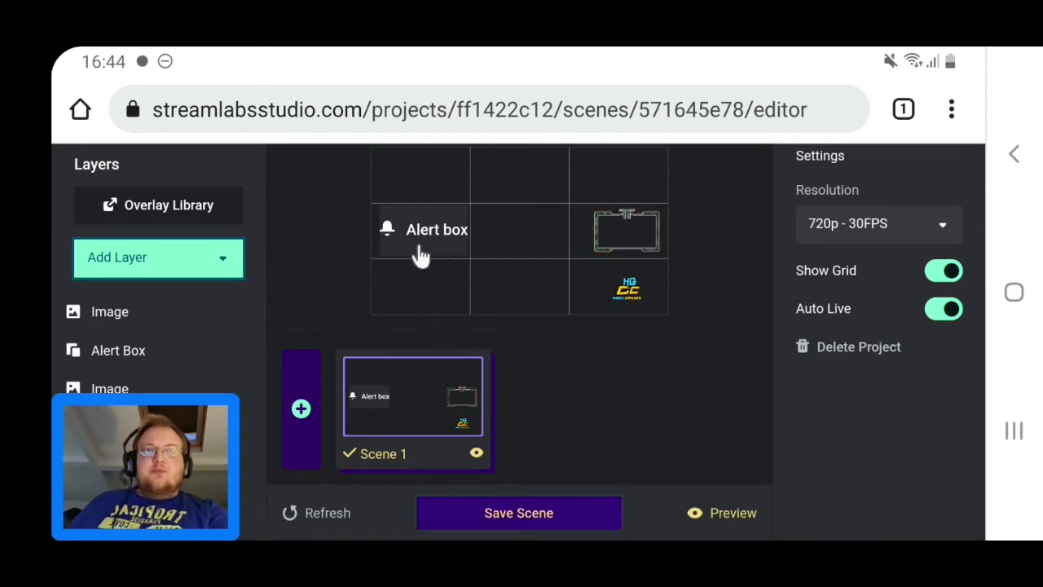
Step: Show the addable layer types: Text, Image, Alert Box, Custom Component, Webcam and Chat
{"action": "left_click", "coordinate": [204, 271]}
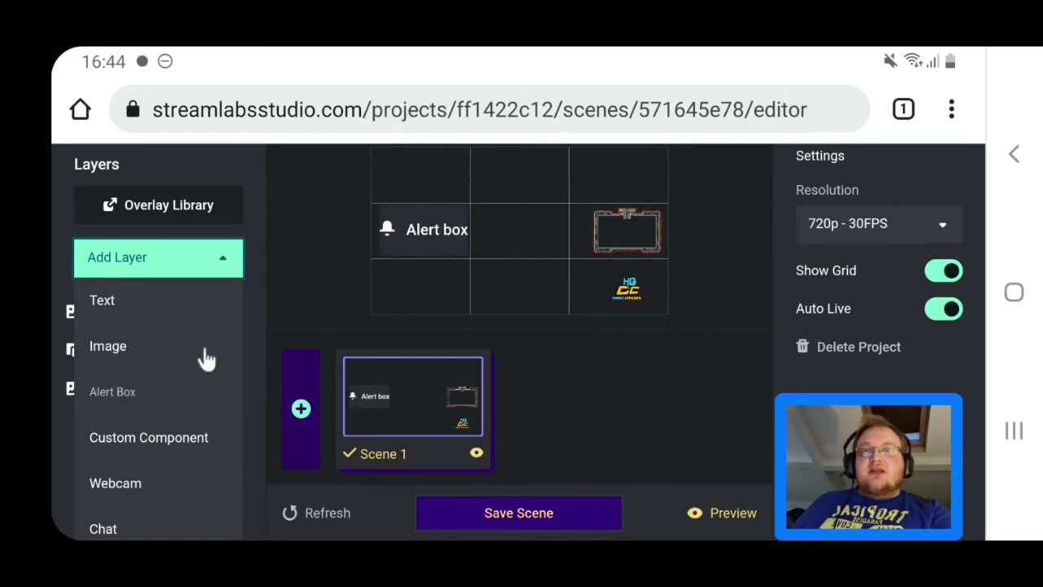
{"action": "scroll", "coordinate": [430, 349], "scroll_direction": "up", "scroll_amount": 1}
{"action": "scroll", "coordinate": [428, 349], "scroll_direction": "down", "scroll_amount": 1}
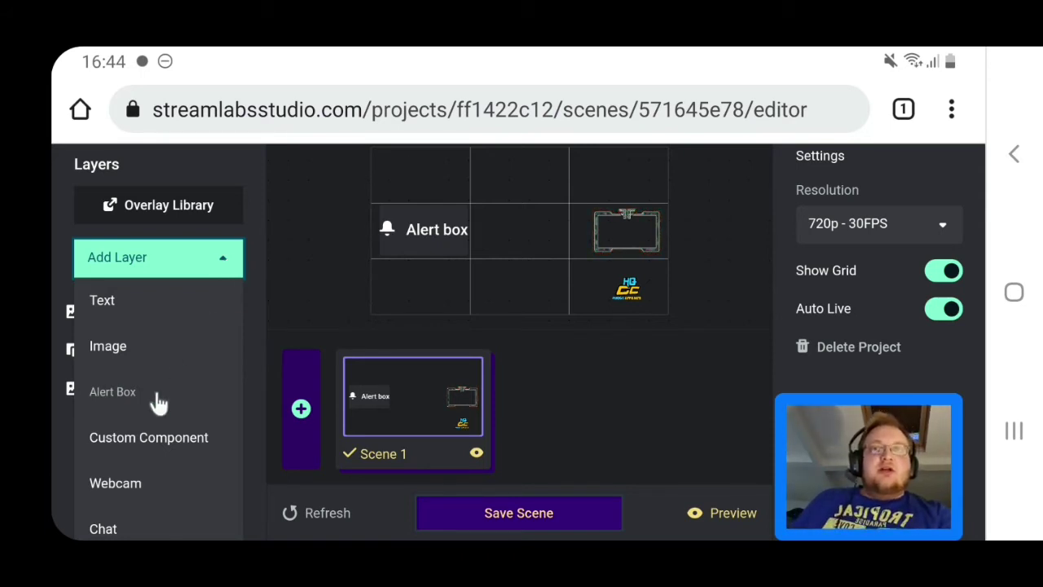
{"action": "left_click", "coordinate": [438, 239]}
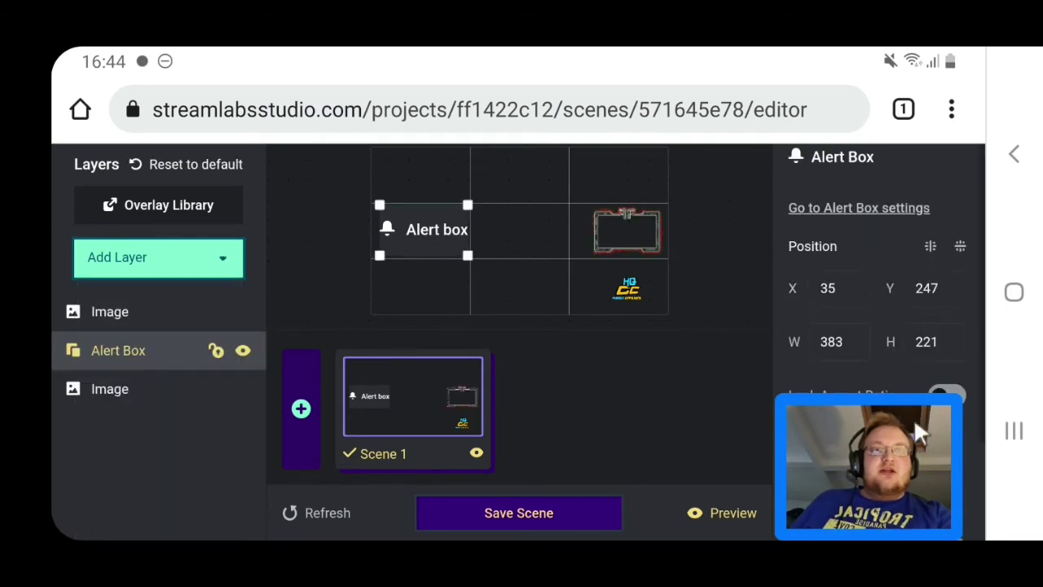
{"action": "scroll", "coordinate": [952, 326], "scroll_direction": "down", "scroll_amount": 3}
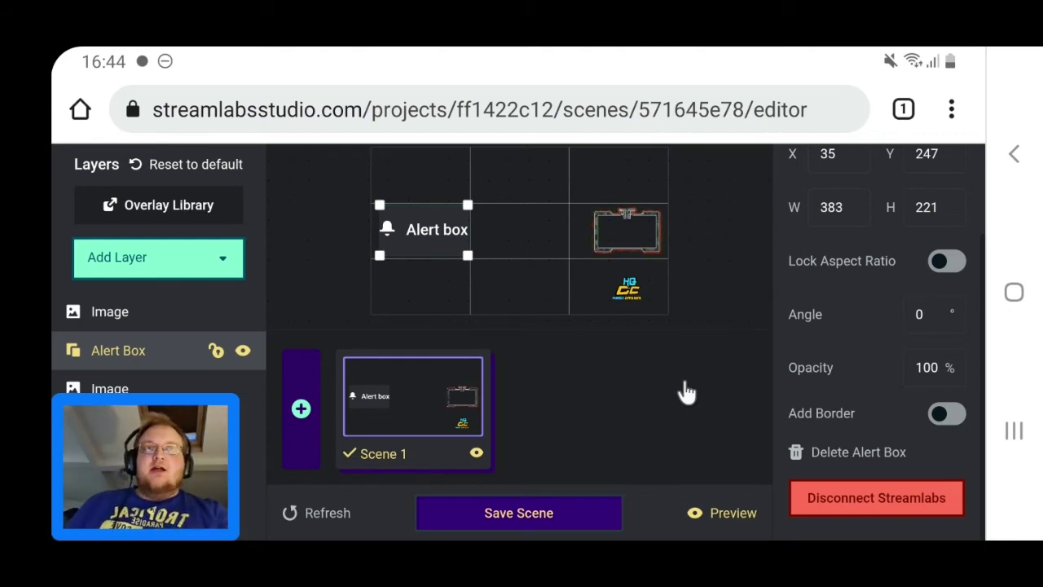
Step: Go to streamlabs.com/dashboard and open the Alert Box page under Essentials
{"action": "left_click", "coordinate": [617, 103]}
{"action": "type", "text": "s"}
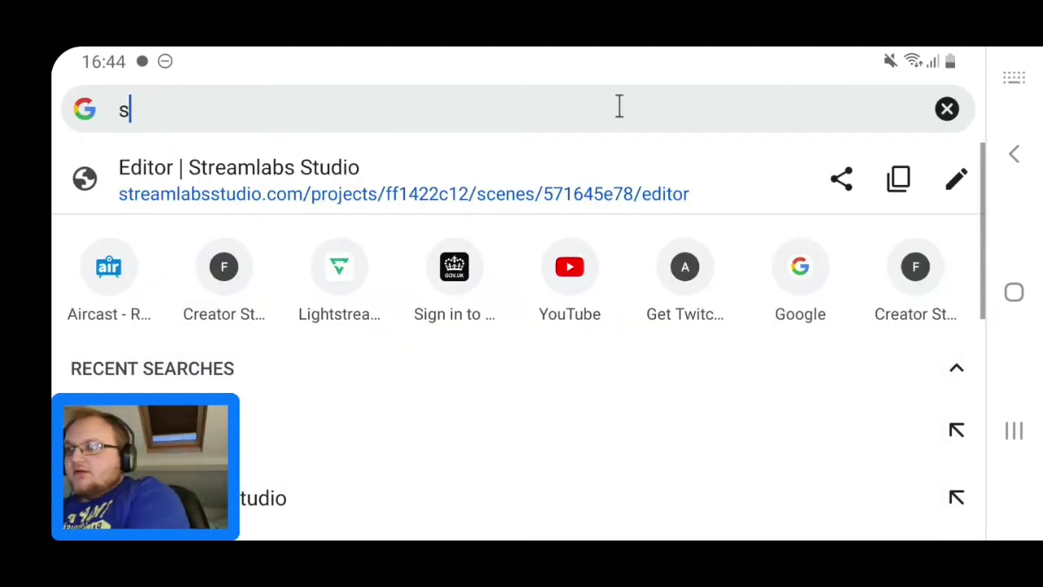
{"action": "type", "text": "tre"}
{"action": "key", "text": "Return"}
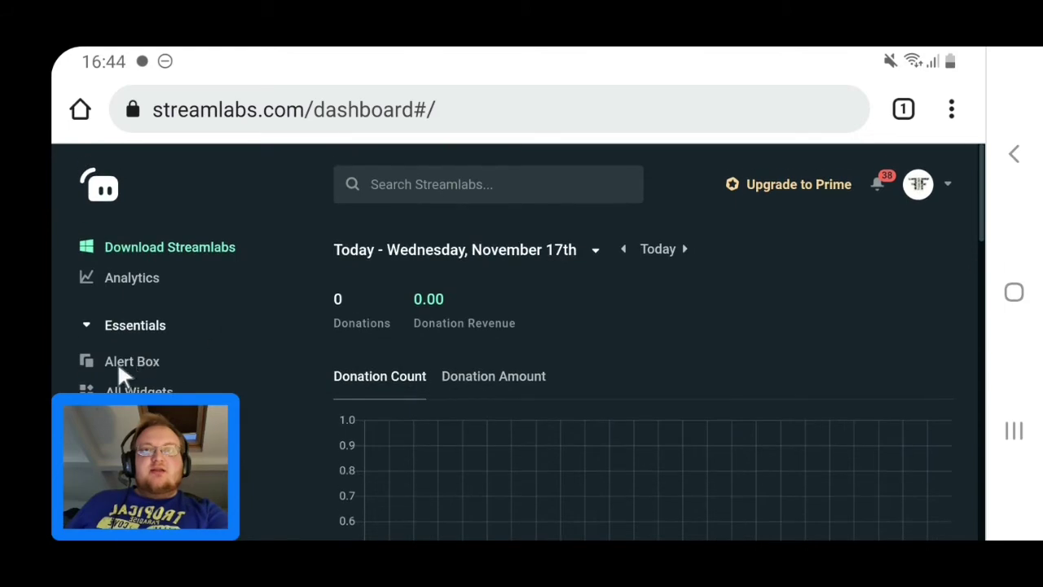
{"action": "left_click", "coordinate": [121, 362]}
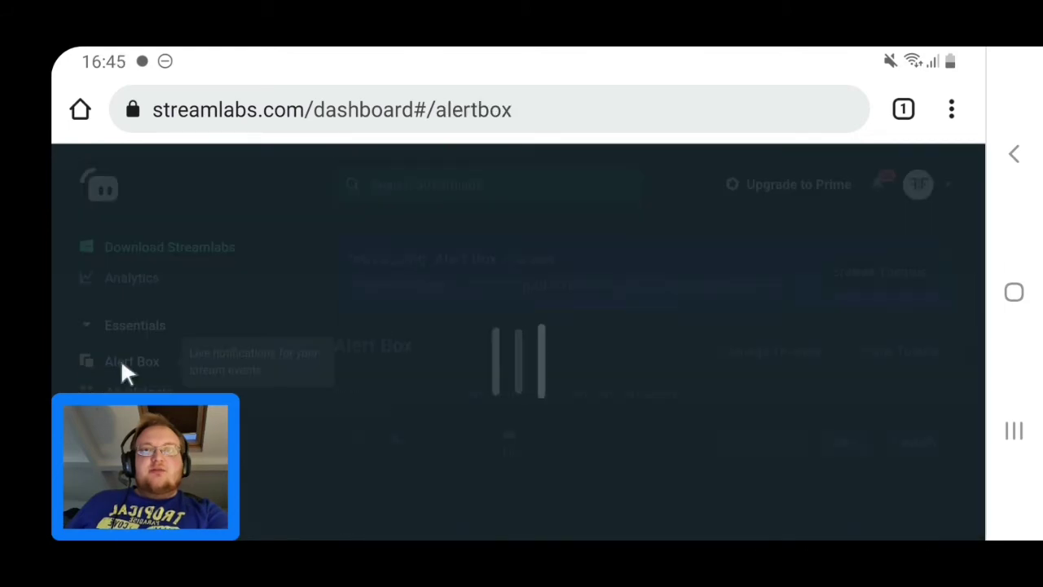
{"action": "scroll", "coordinate": [710, 361], "scroll_direction": "down", "scroll_amount": 10}
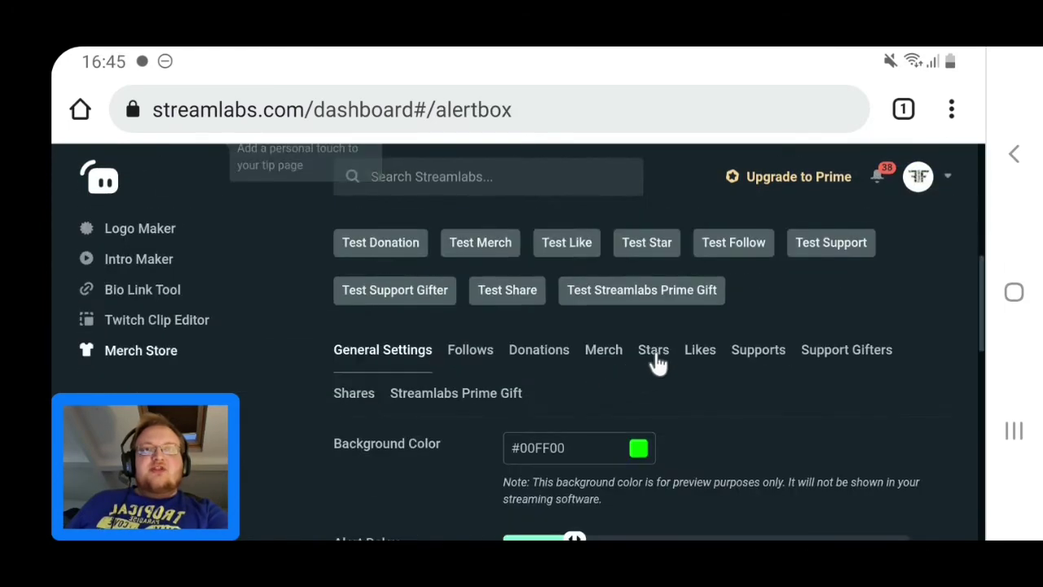
{"action": "scroll", "coordinate": [456, 341], "scroll_direction": "up", "scroll_amount": 5}
{"action": "scroll", "coordinate": [489, 359], "scroll_direction": "down", "scroll_amount": 1}
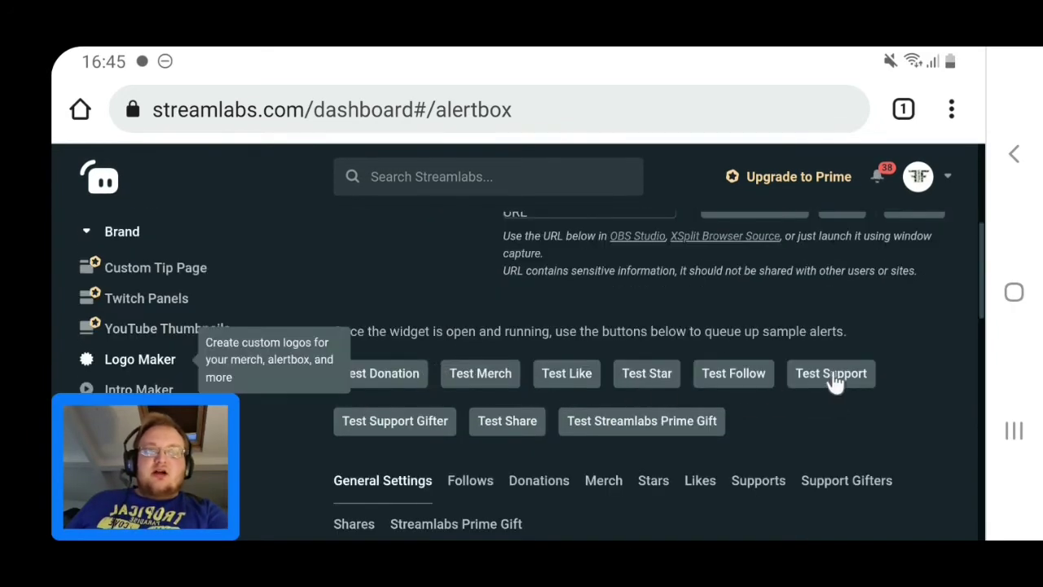
{"action": "scroll", "coordinate": [782, 391], "scroll_direction": "down", "scroll_amount": 10}
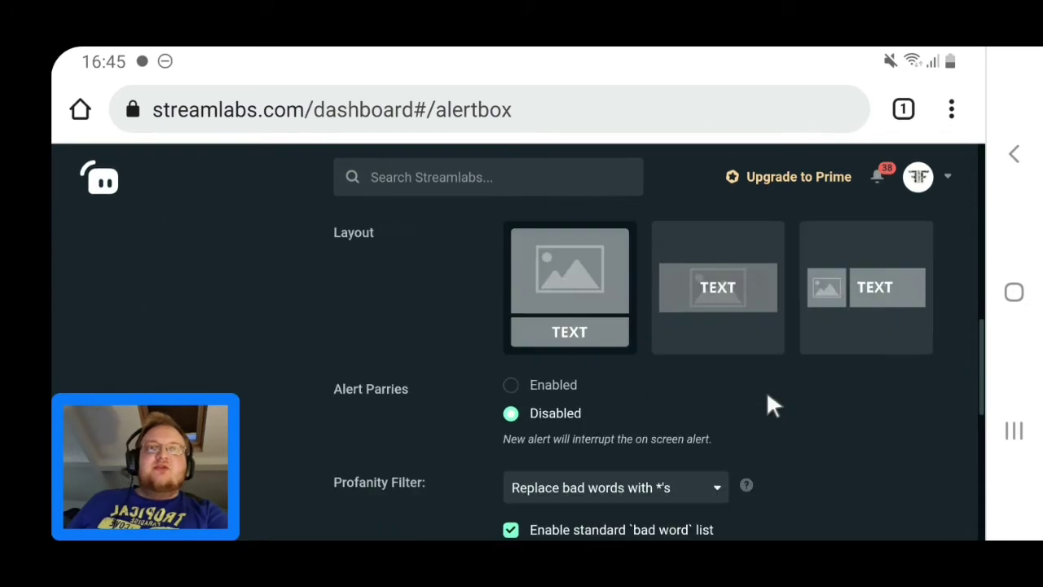
{"action": "scroll", "coordinate": [768, 391], "scroll_direction": "up", "scroll_amount": 10}
{"action": "scroll", "coordinate": [766, 391], "scroll_direction": "down", "scroll_amount": 4}
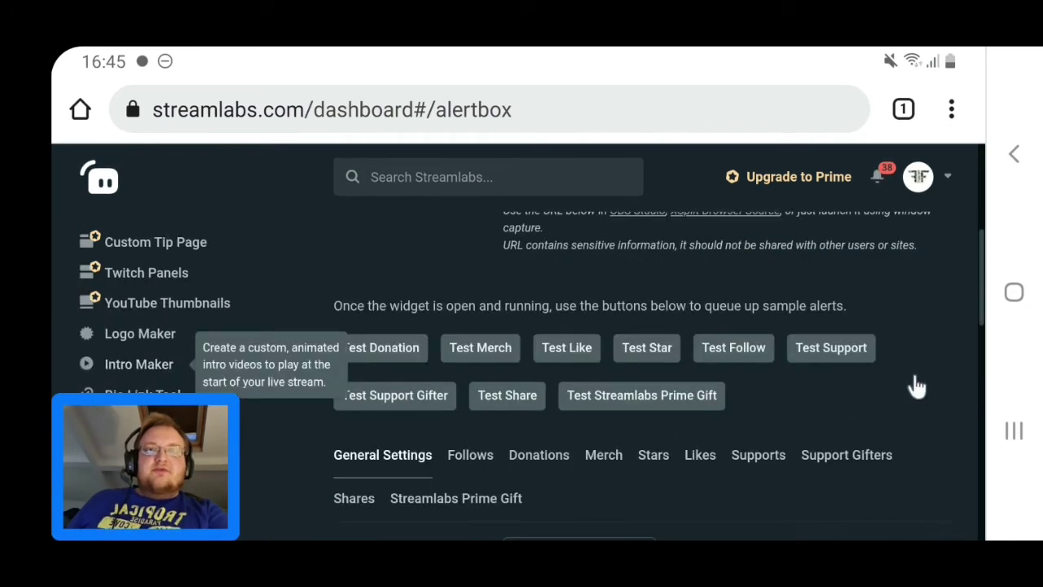
{"action": "scroll", "coordinate": [913, 383], "scroll_direction": "down", "scroll_amount": 5}
{"action": "scroll", "coordinate": [707, 297], "scroll_direction": "up", "scroll_amount": 10}
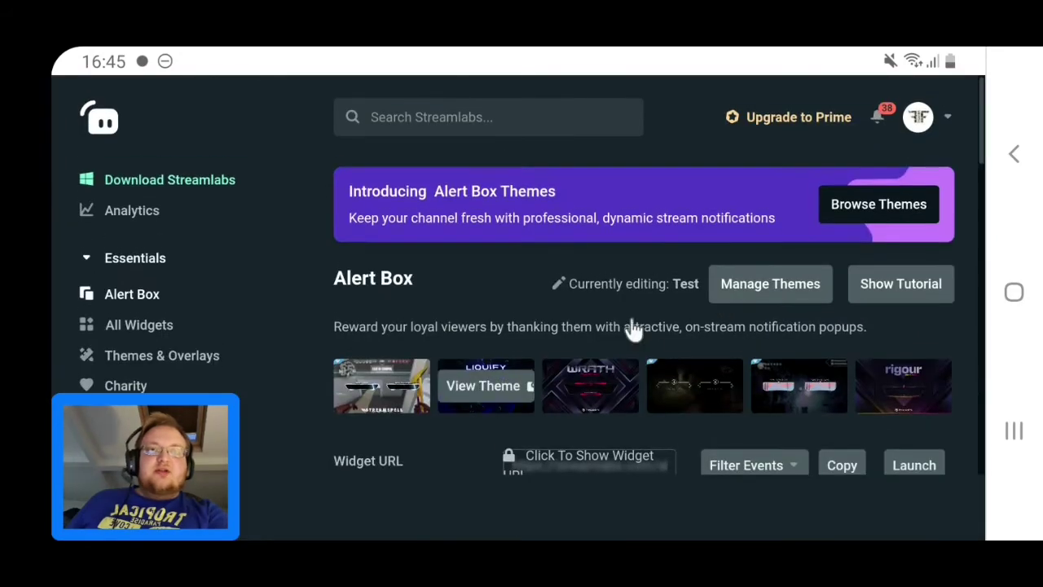
{"action": "scroll", "coordinate": [647, 344], "scroll_direction": "down", "scroll_amount": 6}
{"action": "scroll", "coordinate": [691, 407], "scroll_direction": "up", "scroll_amount": 10}
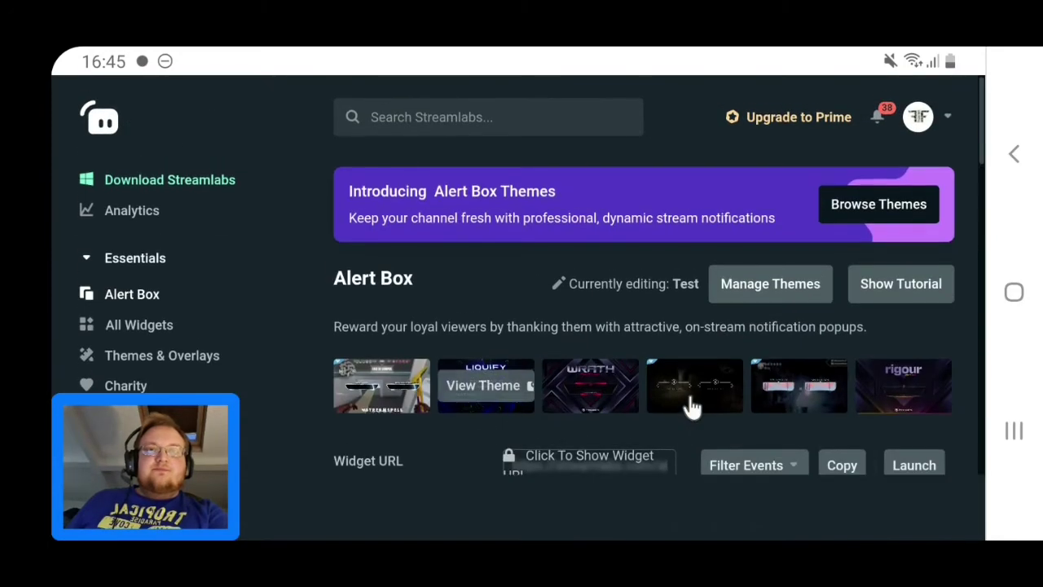
{"action": "scroll", "coordinate": [703, 386], "scroll_direction": "down", "scroll_amount": 3}
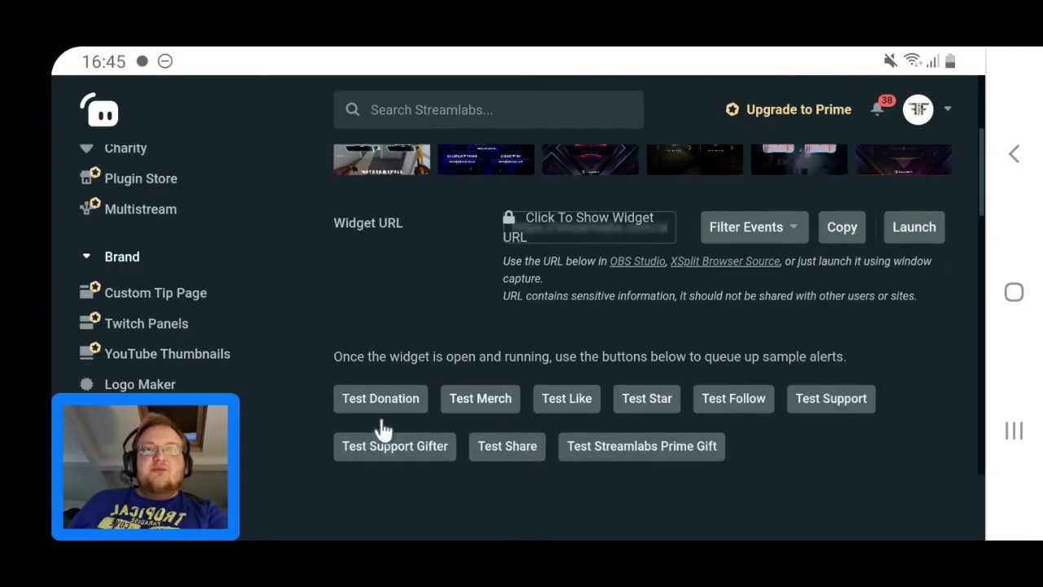
{"action": "scroll", "coordinate": [440, 409], "scroll_direction": "up", "scroll_amount": 3}
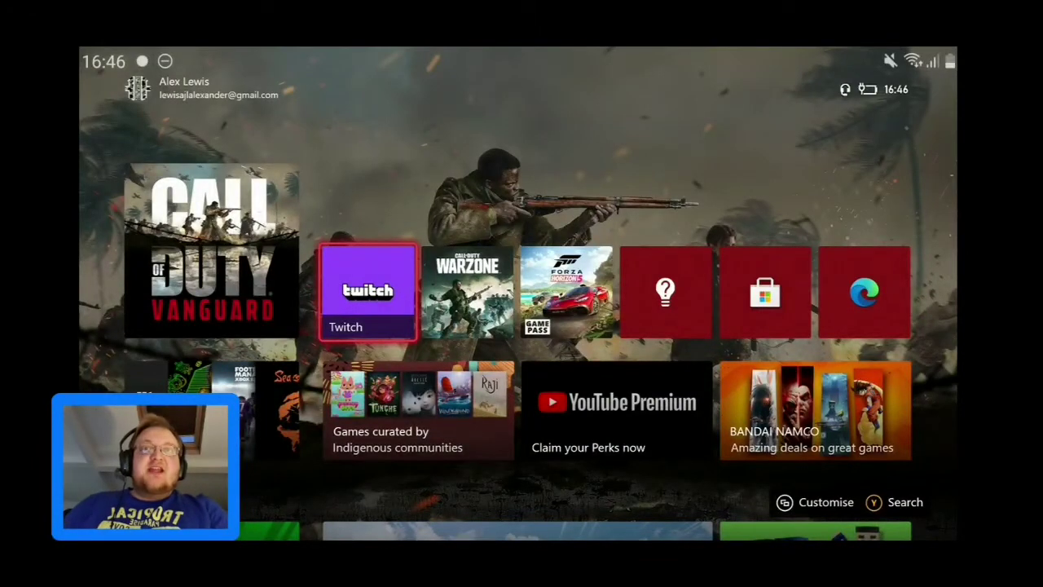
Step: Bring focus back to the Twitch tile on the Xbox home screen and launch it
{"action": "key", "text": "Left"}
{"action": "key", "text": "Right"}
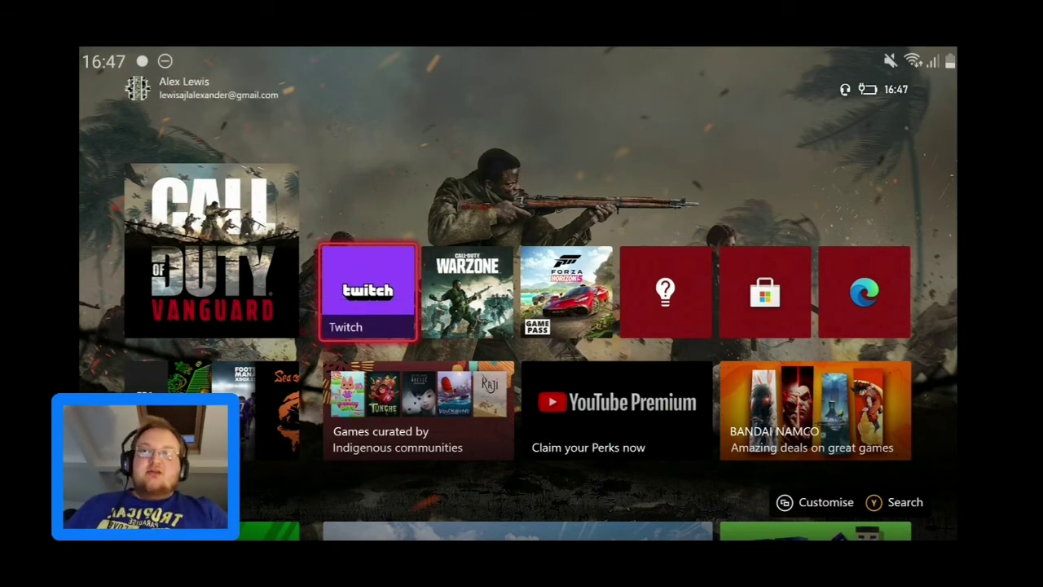
{"action": "key", "text": "Right"}
{"action": "key", "text": "Right"}
{"action": "key", "text": "Right"}
{"action": "key", "text": "Right"}
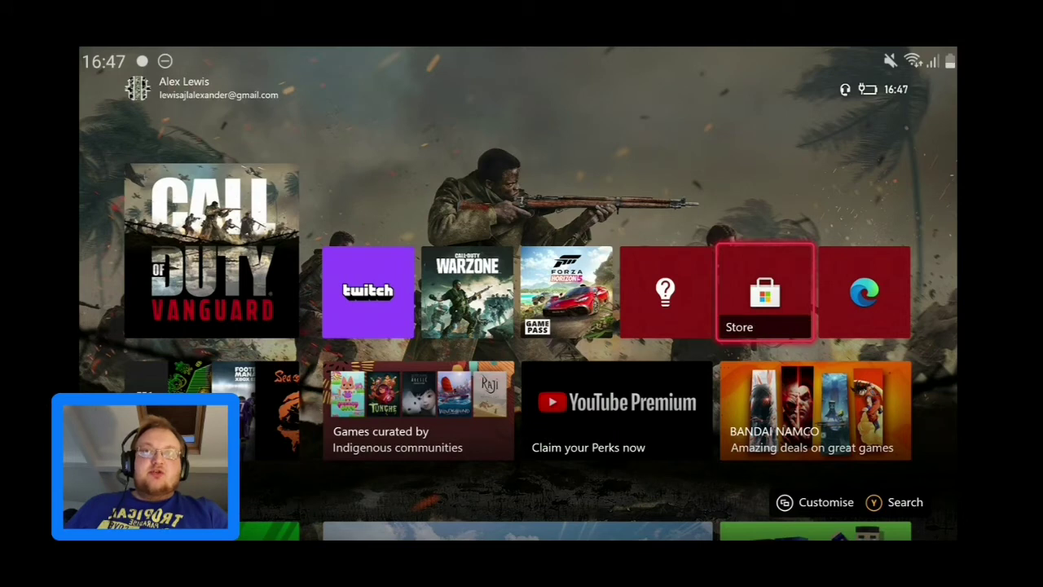
{"action": "key", "text": "Left"}
{"action": "key", "text": "Left"}
{"action": "key", "text": "Left"}
{"action": "key", "text": "Left"}
{"action": "key", "text": "Return"}
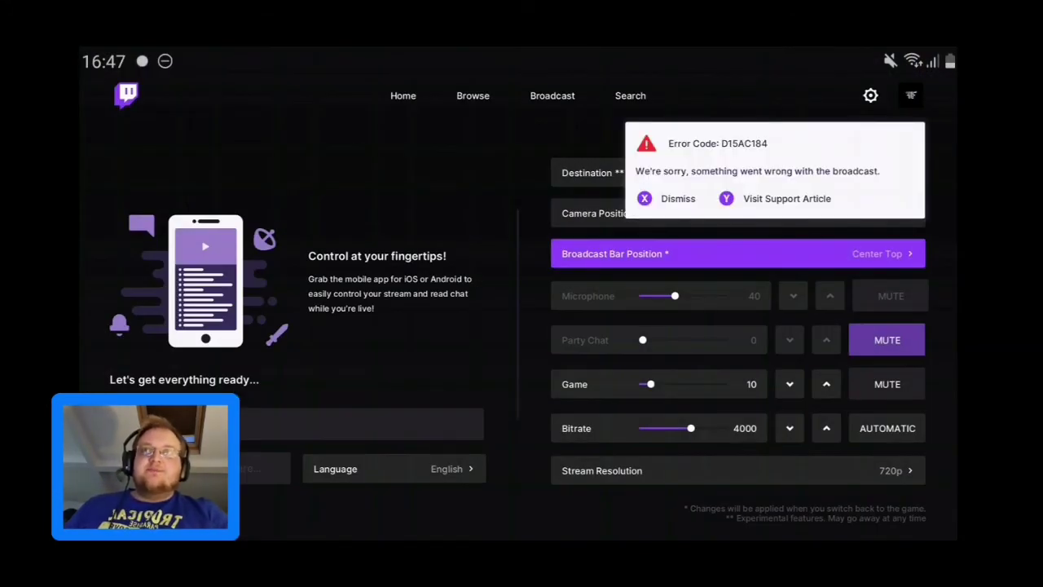
Step: Dismiss the Error Code D15AC184 broadcast-failure notice
{"action": "key", "text": "x"}
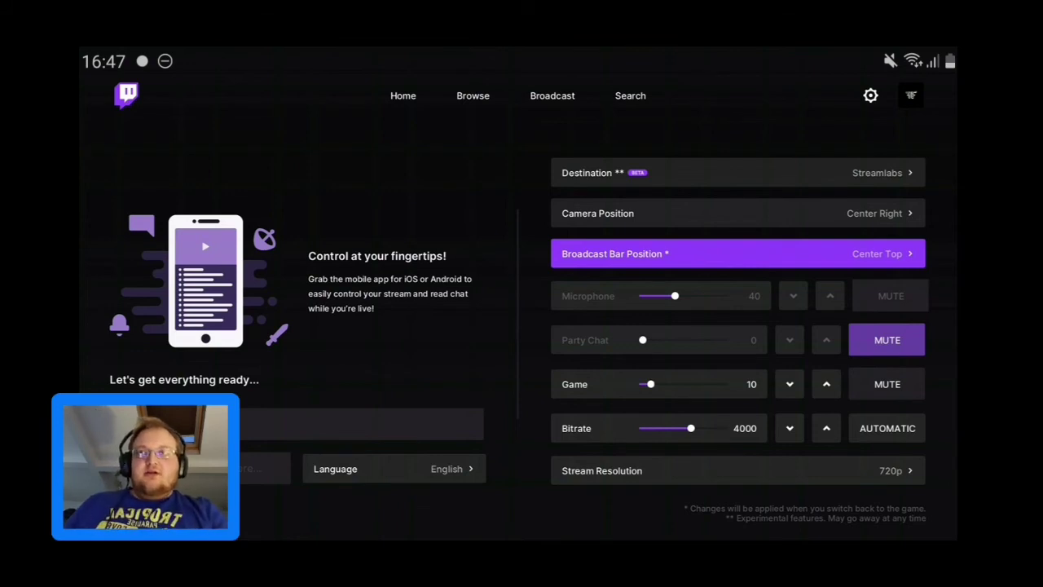
{"action": "key", "text": "Up"}
{"action": "key", "text": "Up"}
{"action": "key", "text": "Return"}
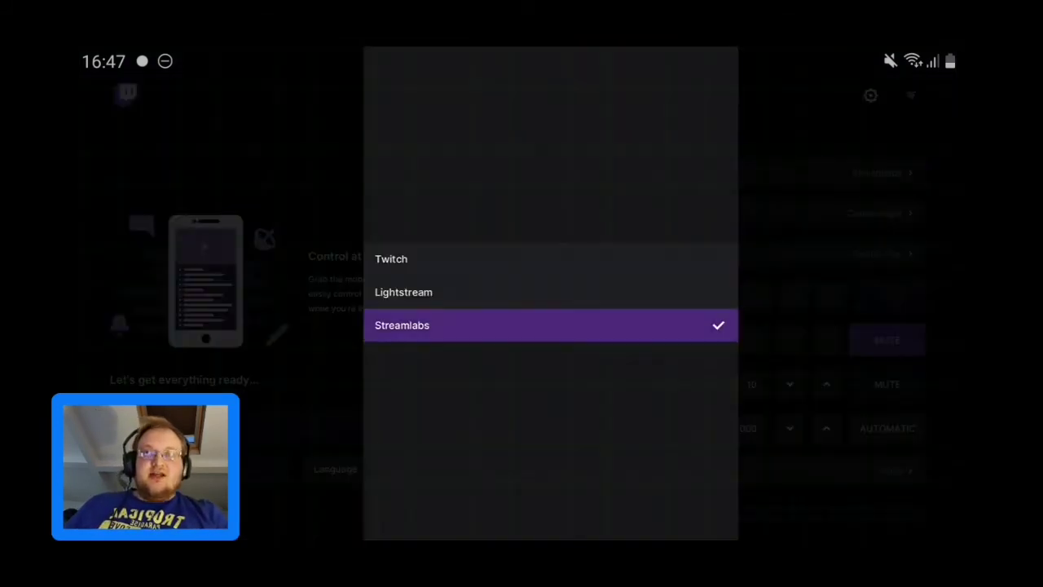
{"action": "key", "text": "Up"}
{"action": "key", "text": "Up"}
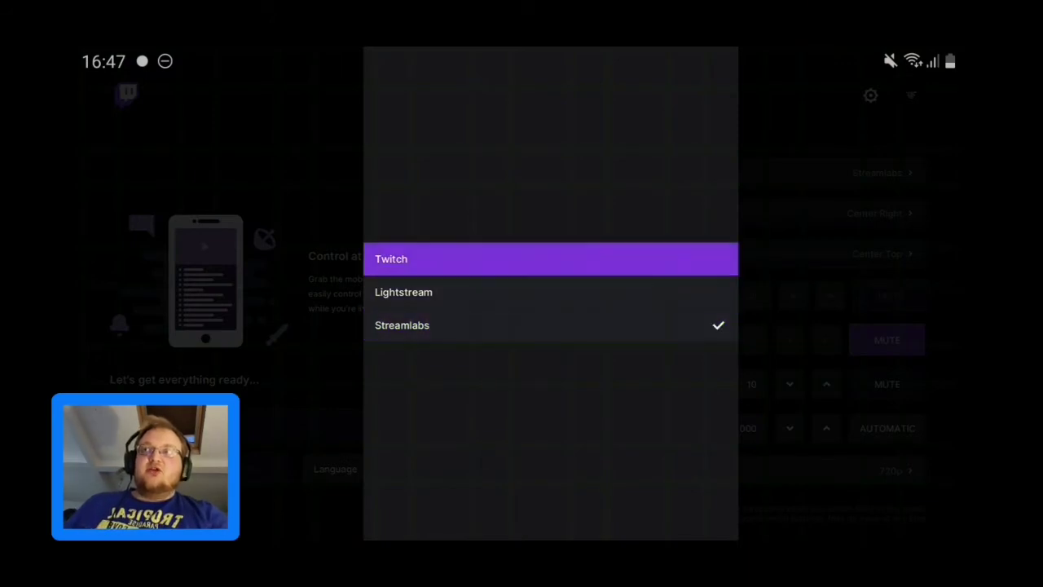
{"action": "key", "text": "Down"}
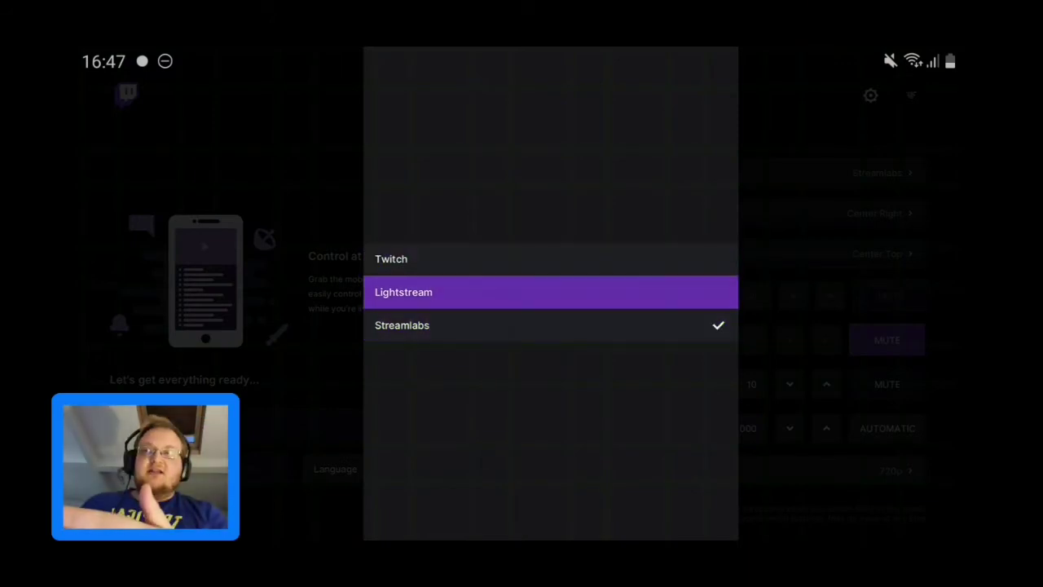
{"action": "key", "text": "Down"}
{"action": "key", "text": "Up"}
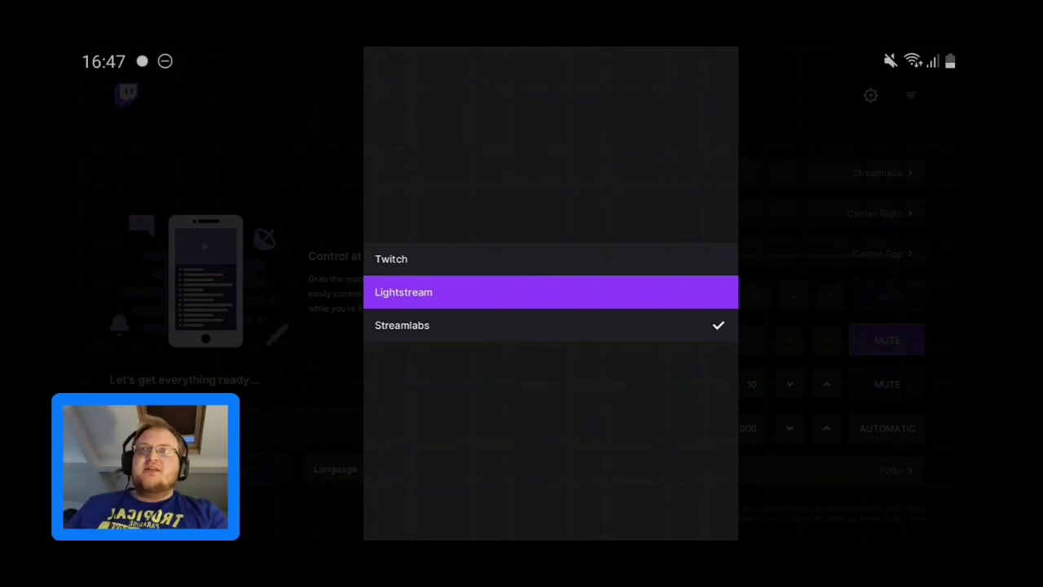
{"action": "left_click", "coordinate": [489, 325]}
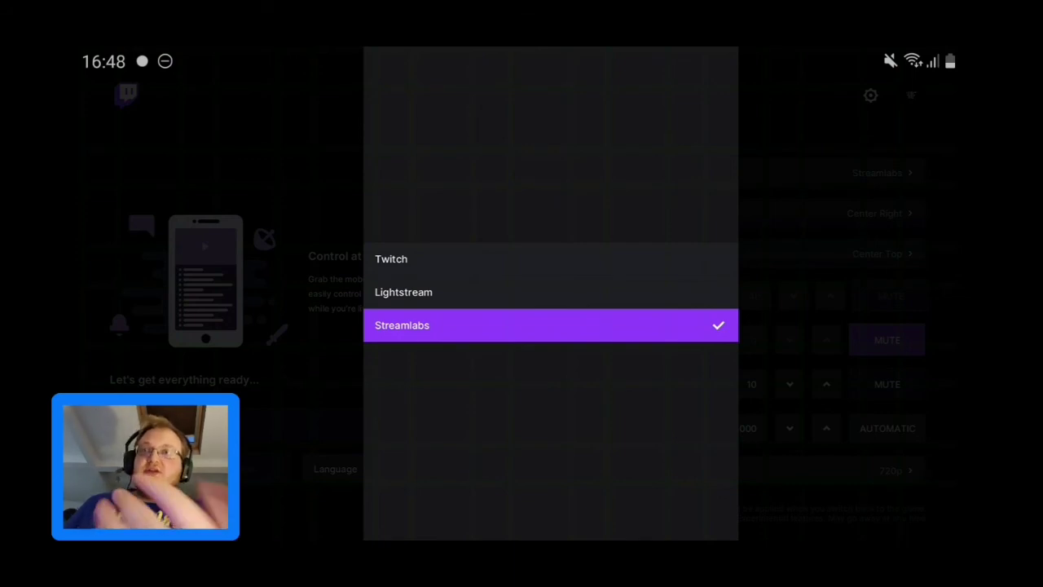
{"action": "key", "text": "Return"}
{"action": "key", "text": "Down"}
{"action": "key", "text": "Down"}
{"action": "key", "text": "Down"}
{"action": "key", "text": "Down"}
{"action": "key", "text": "Down"}
{"action": "key", "text": "Down"}
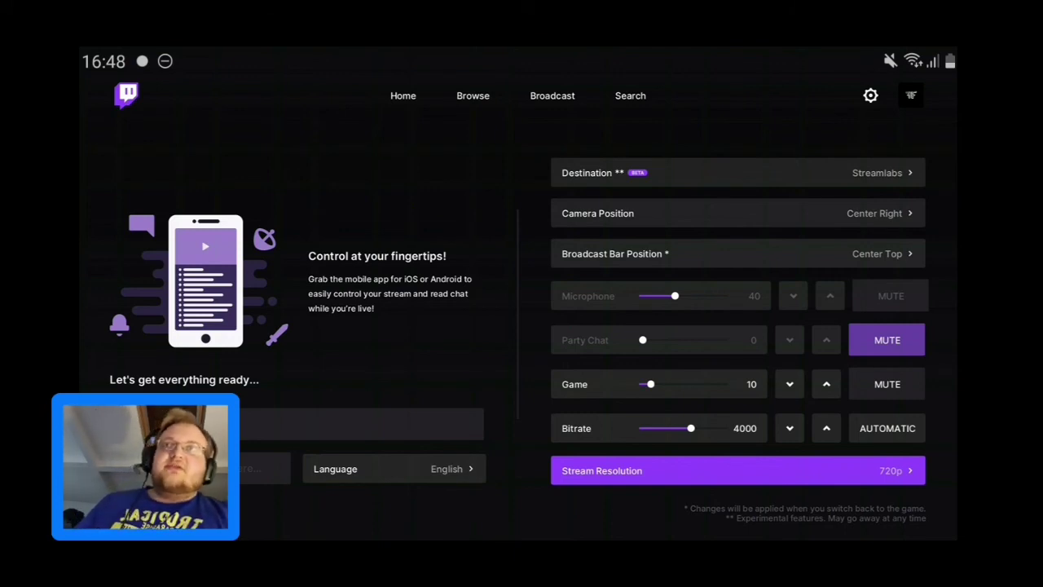
{"action": "left_click", "coordinate": [789, 428]}
{"action": "key", "text": "Up"}
{"action": "key", "text": "Up"}
{"action": "key", "text": "Up"}
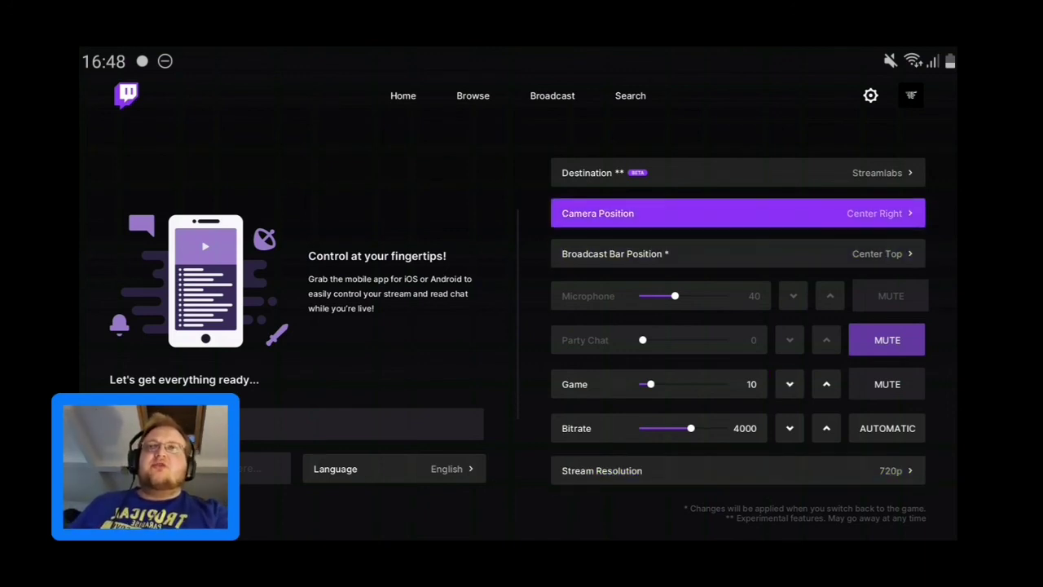